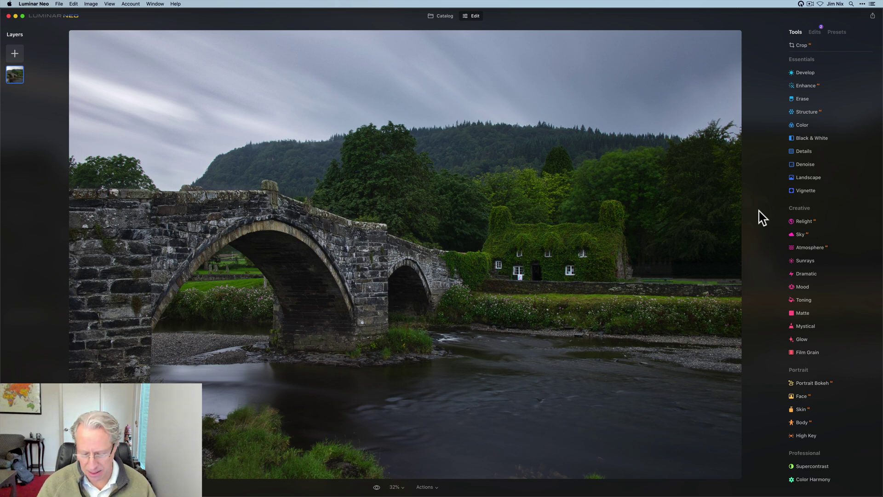
- Flip the bridge photo between unedited original and edit twice with the backslash compare
key(backslash)
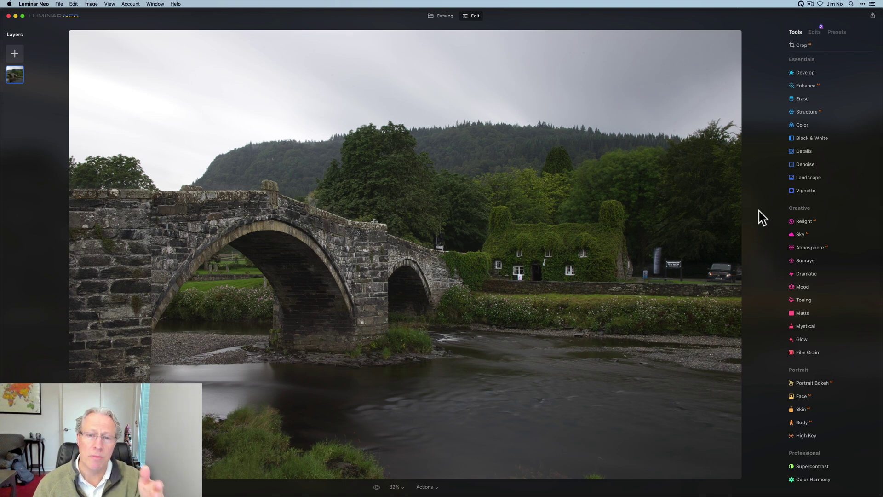
key(backslash)
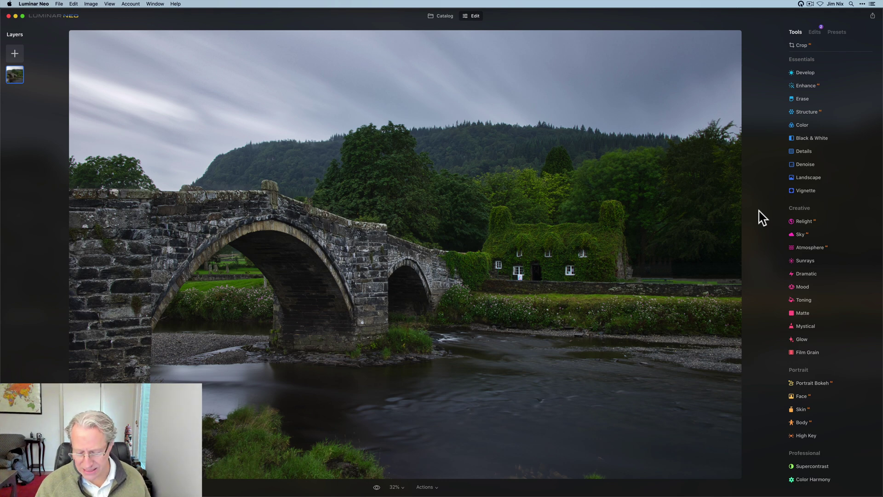
key(backslash)
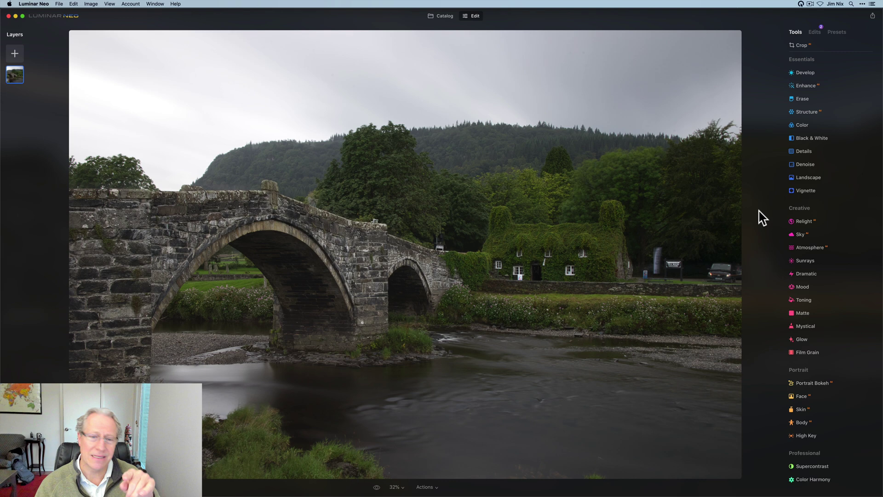
key(backslash)
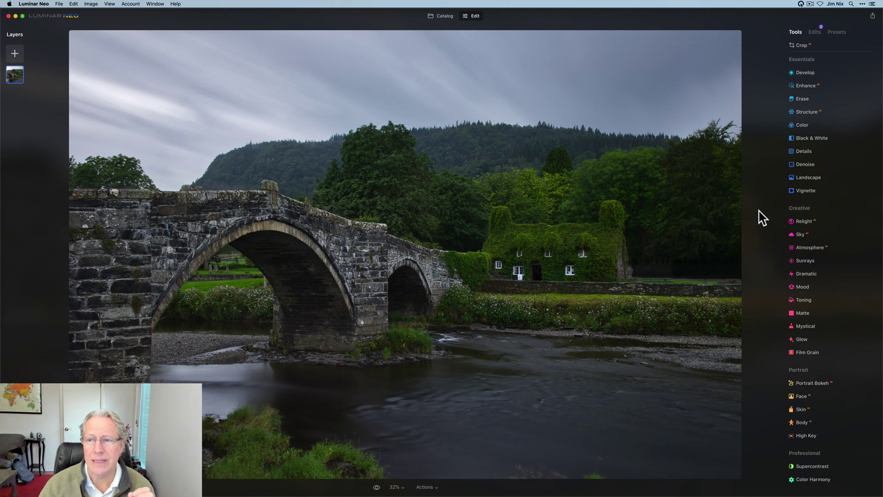
- Raise the Enhance tool's Accent to 57
click(806, 86)
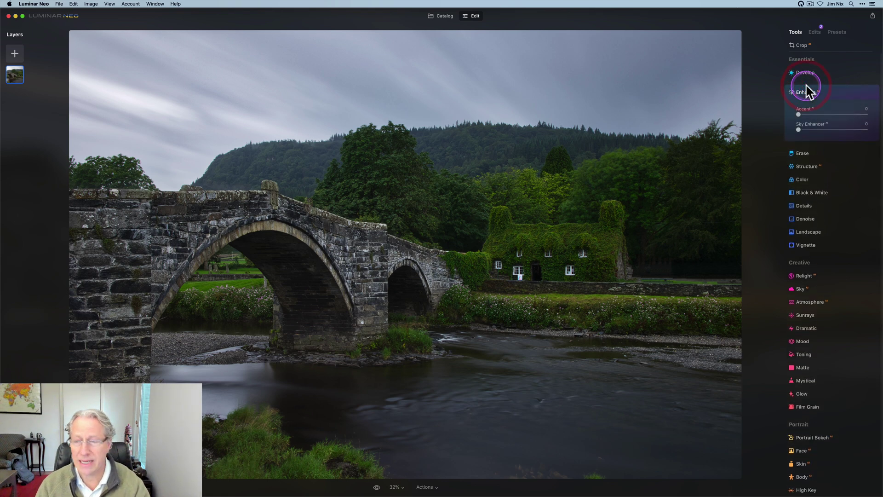
click(834, 115)
drag(834, 115, 837, 115)
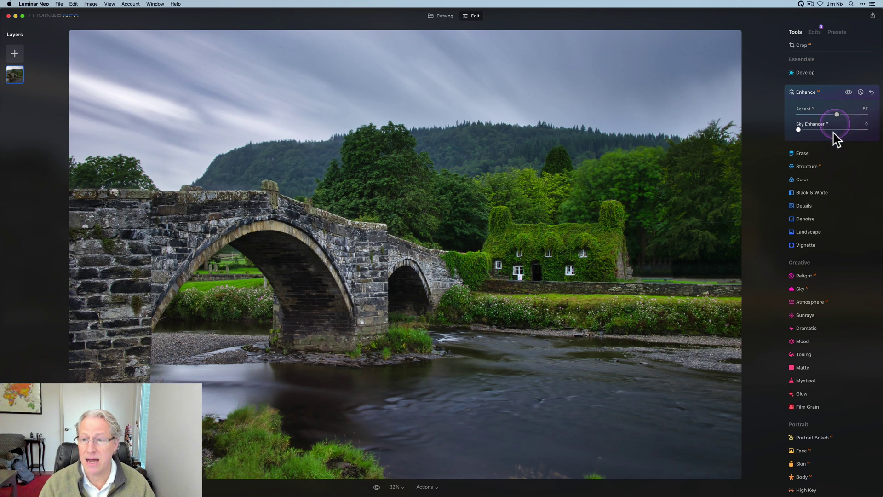
- Set Landscape Dehaze to 34 and Golden Hour to 45, toggling it to compare
click(808, 233)
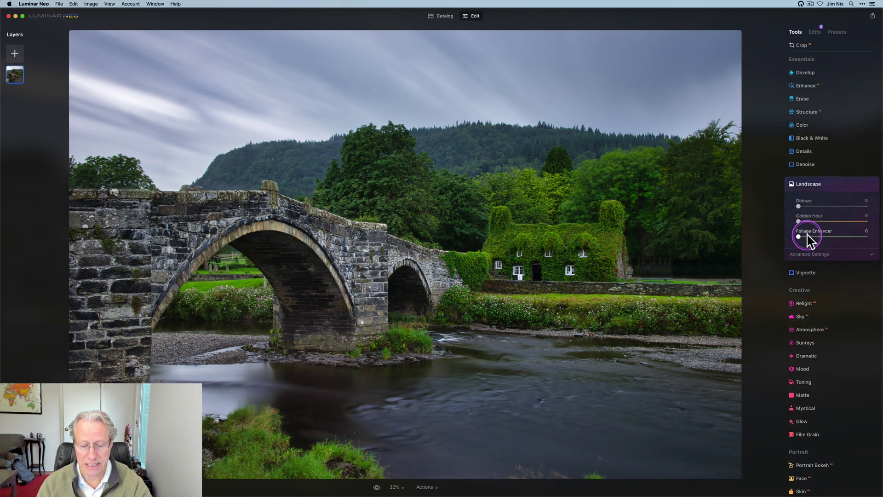
drag(798, 206, 829, 222)
click(823, 221)
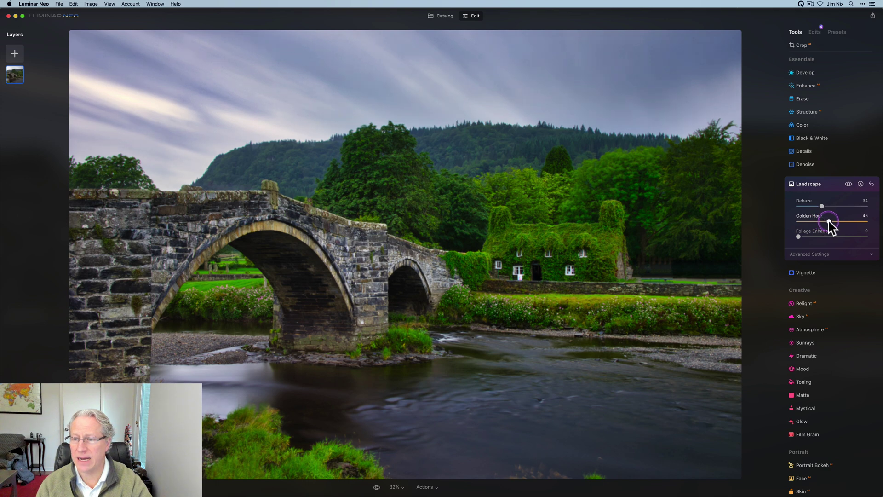
click(849, 185)
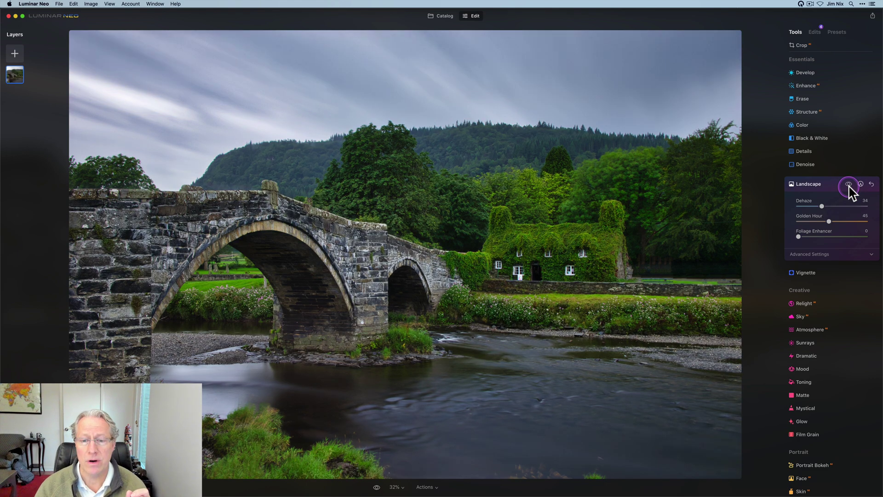
click(849, 185)
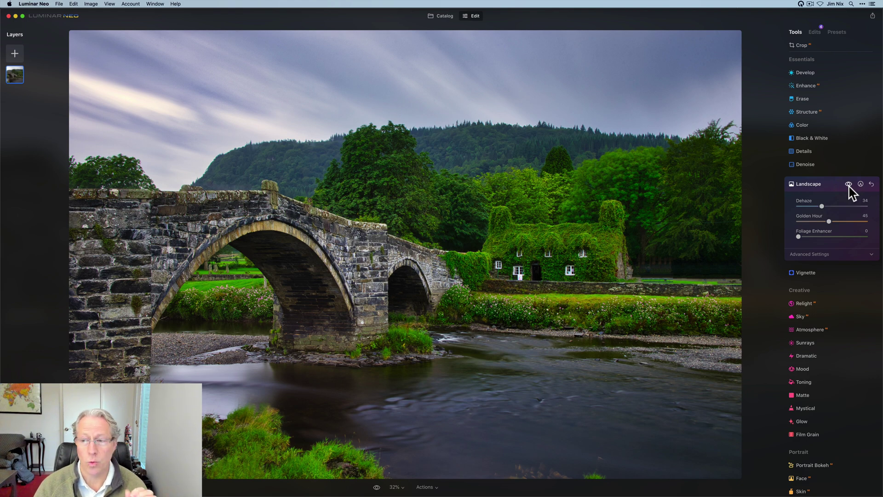
click(848, 185)
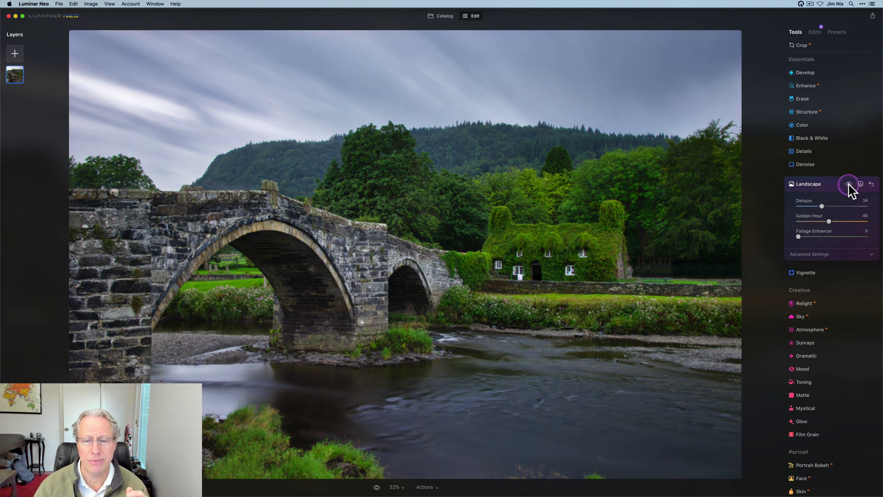
click(849, 184)
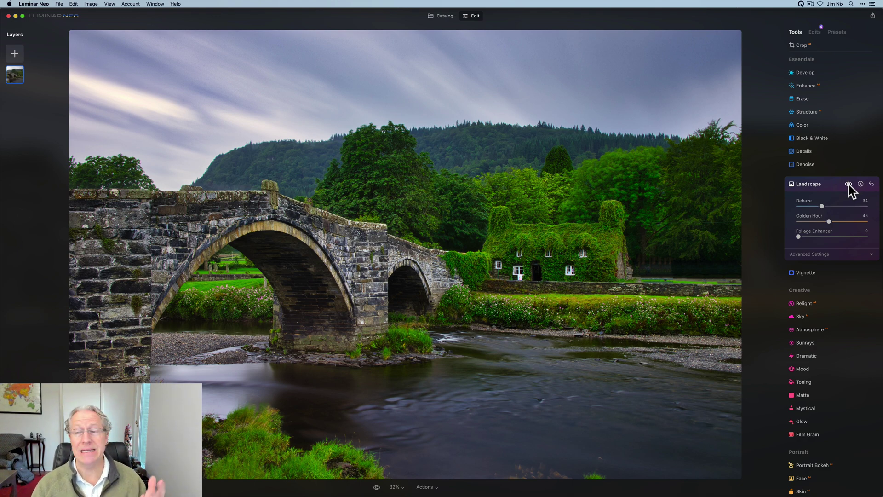
click(803, 125)
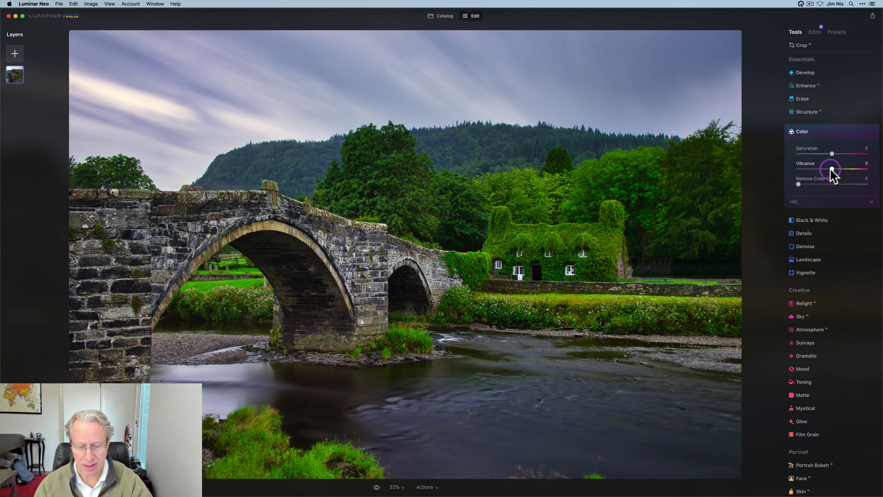
- Set the Color tool's Vibrance to -4 and Remove Color Cast to 8
drag(832, 174, 830, 175)
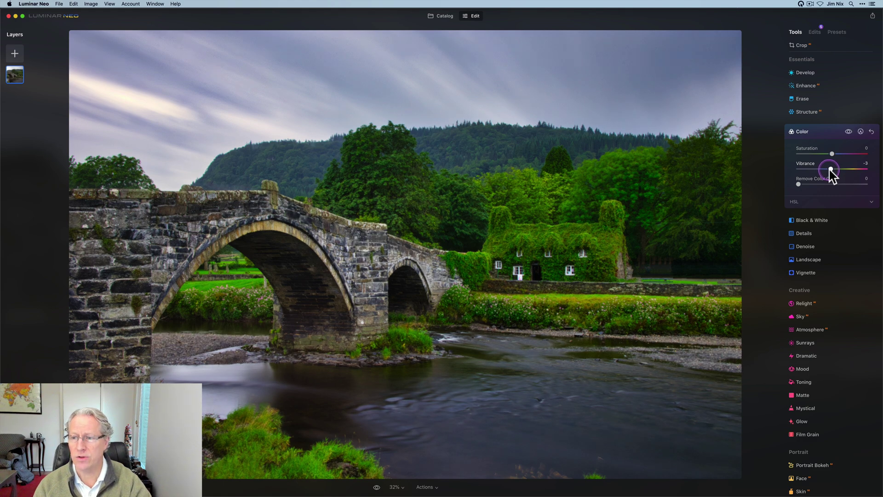
drag(829, 170, 807, 189)
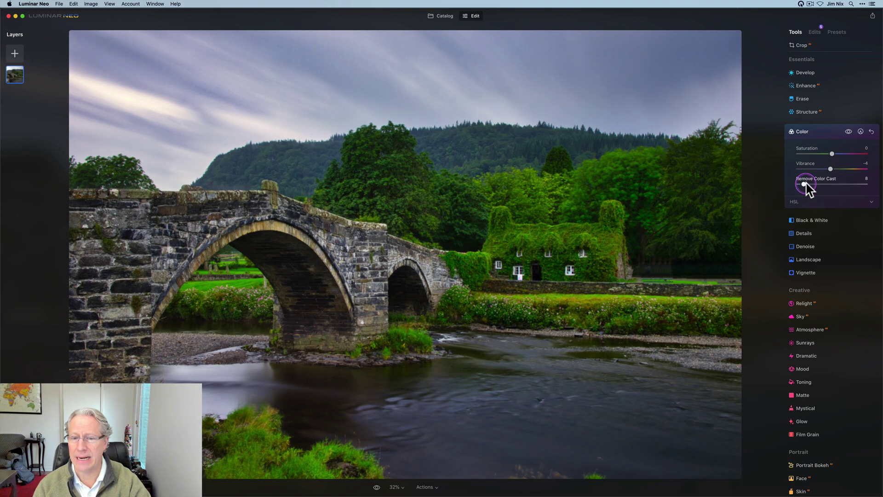
click(797, 203)
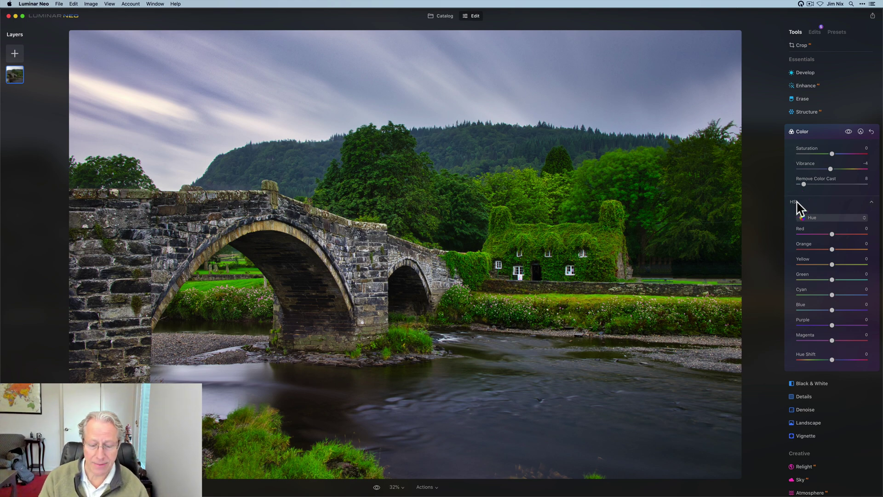
click(814, 230)
- Shift the HSL hues to Orange -57, Yellow -54 and Green -74
click(832, 250)
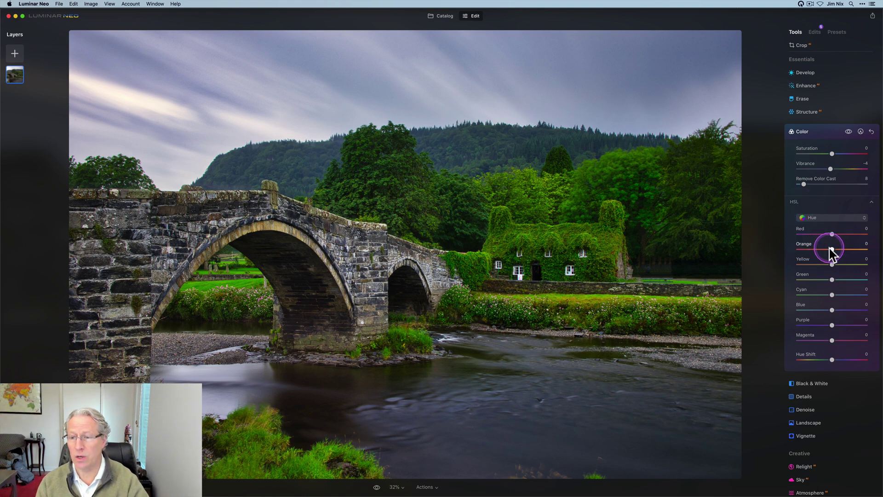
drag(832, 250, 813, 250)
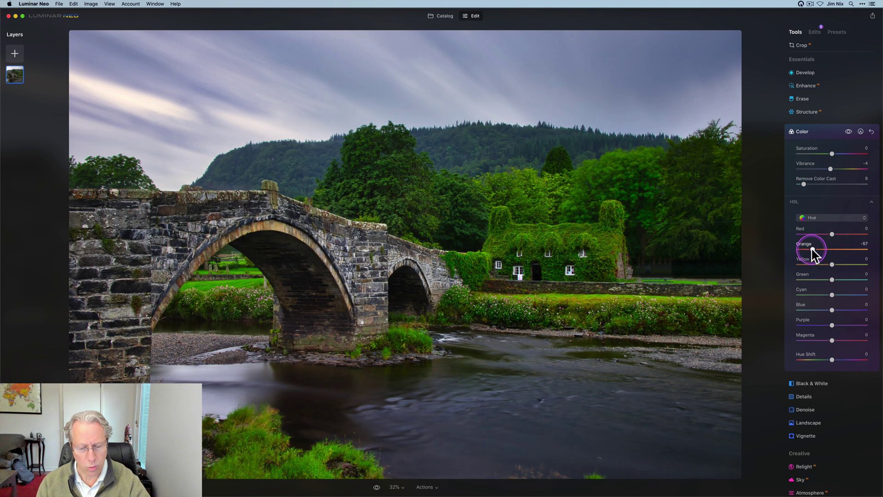
click(832, 265)
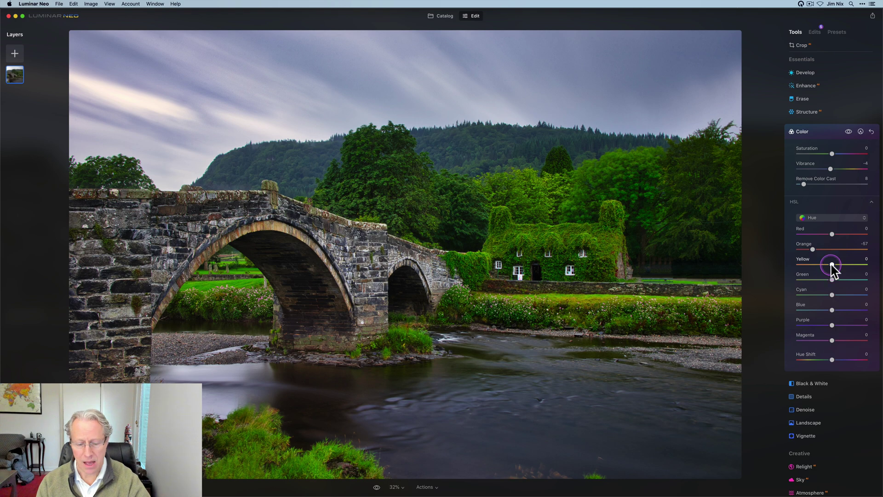
drag(832, 265, 813, 266)
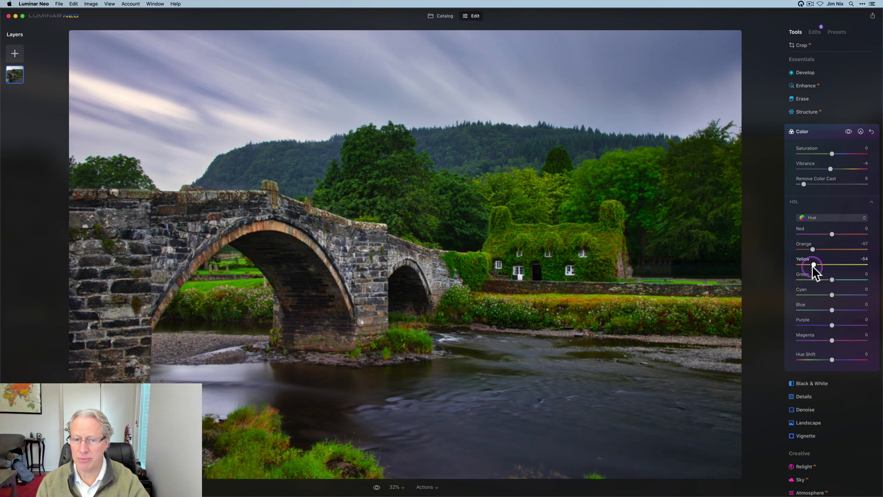
click(832, 281)
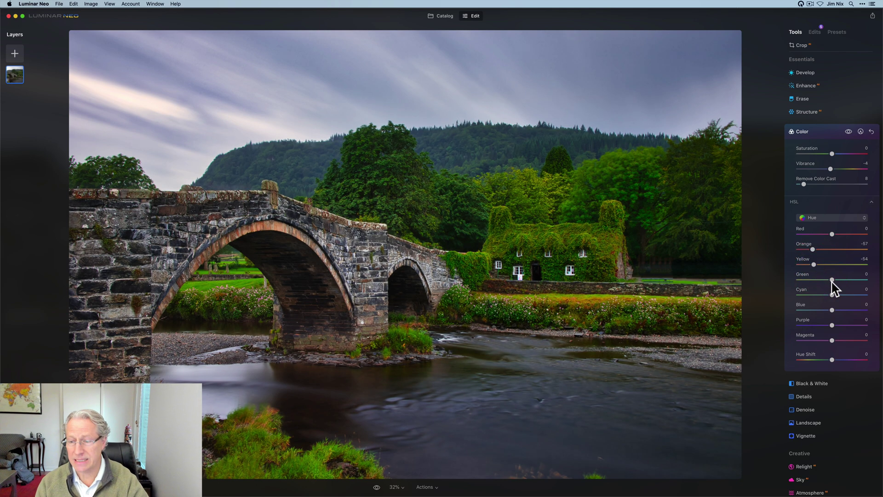
drag(833, 282, 808, 282)
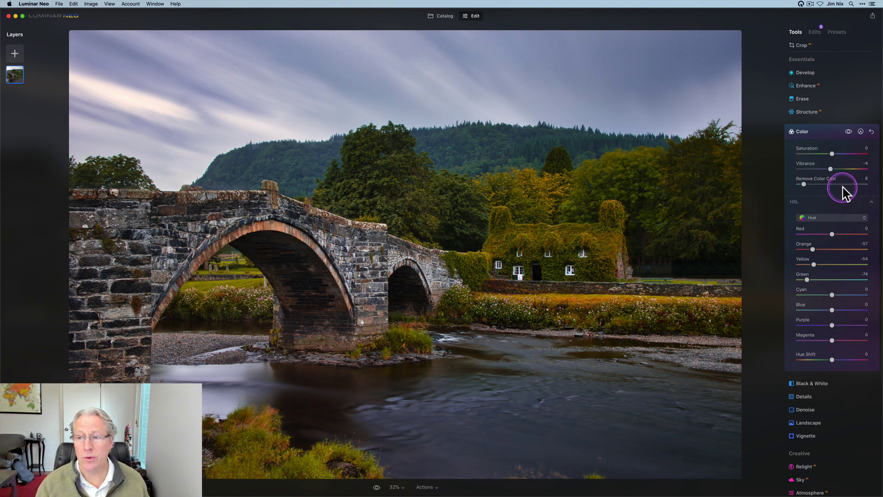
click(849, 132)
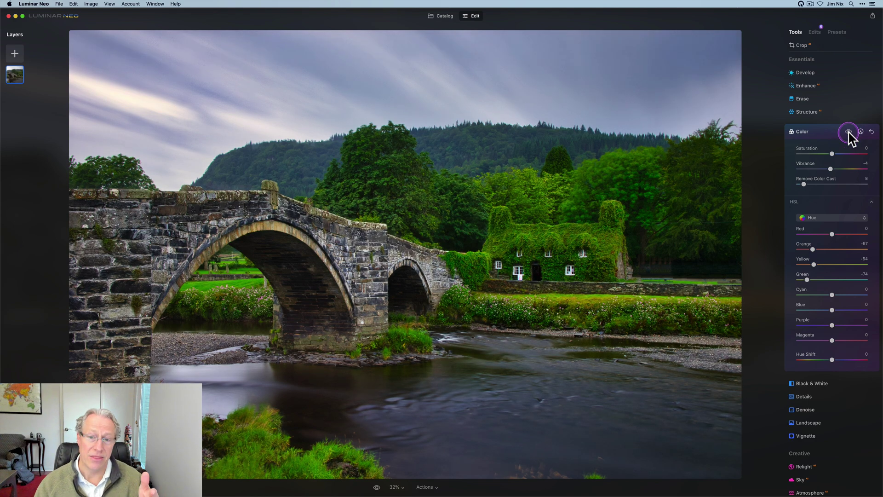
click(849, 132)
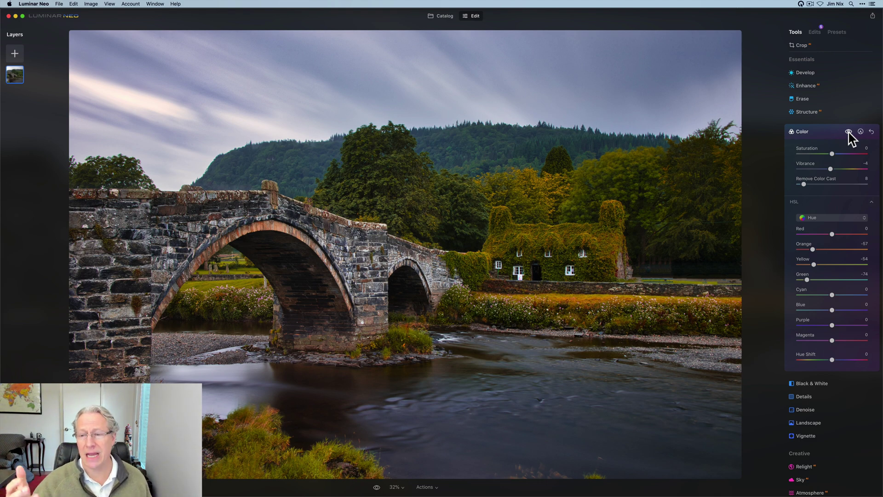
click(849, 132)
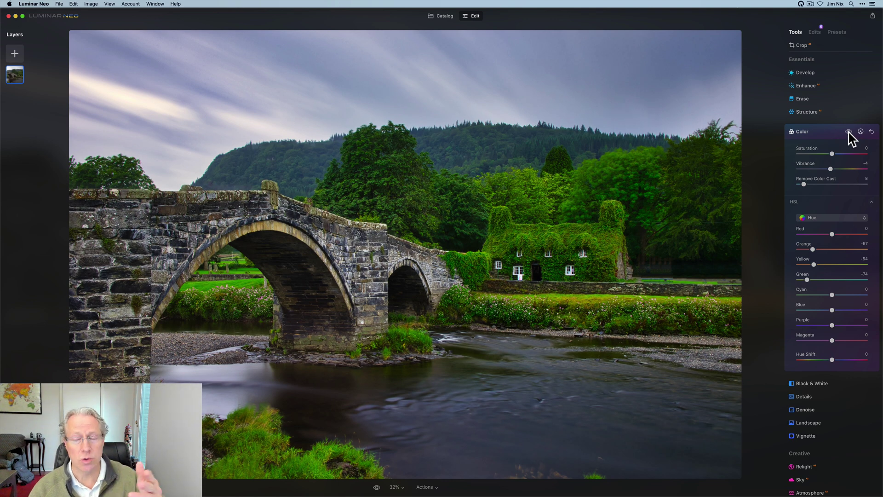
click(849, 132)
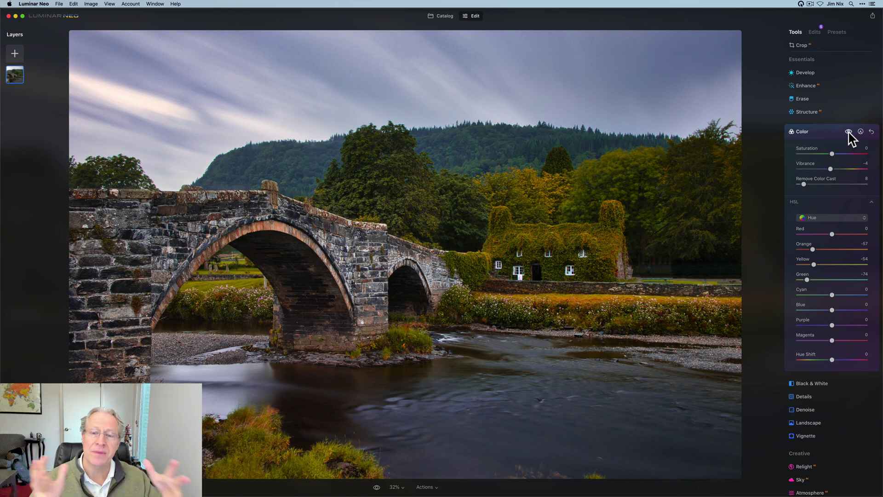
click(849, 132)
click(816, 220)
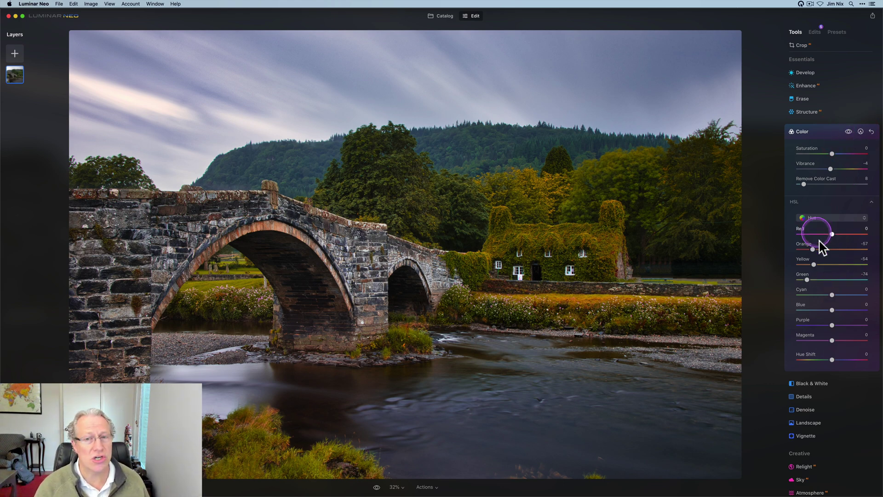
click(806, 265)
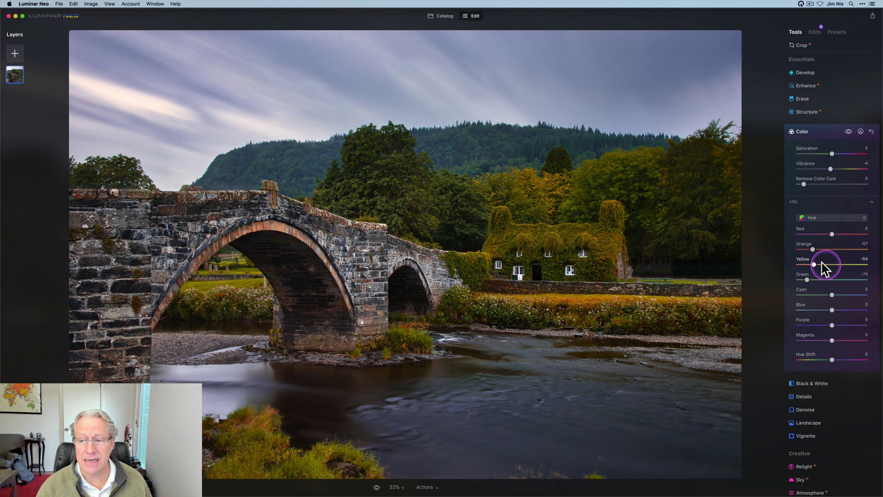
click(818, 276)
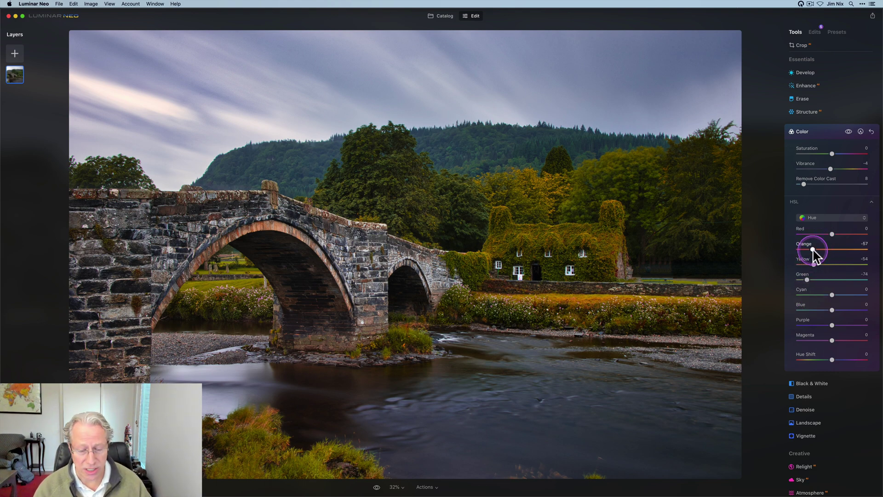
click(849, 132)
click(849, 132)
- Tint the highlights blue with Toning at Amount 50, Saturation 51, Hue 225
click(805, 133)
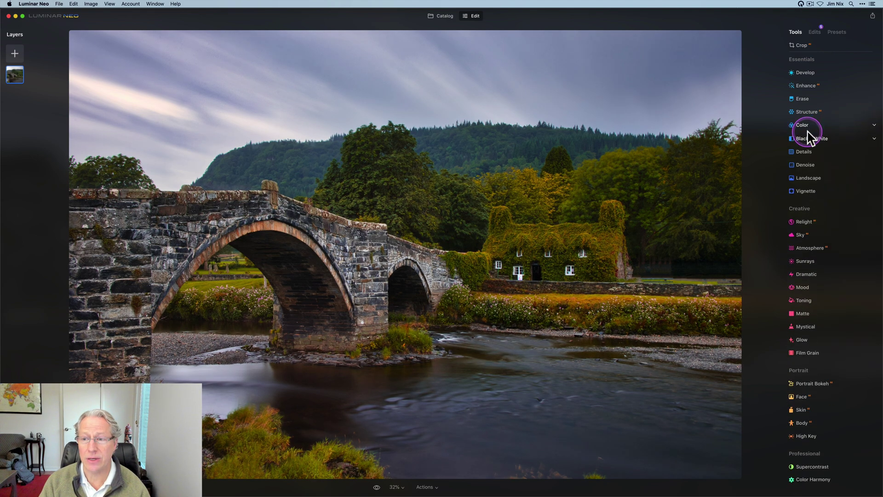
click(804, 300)
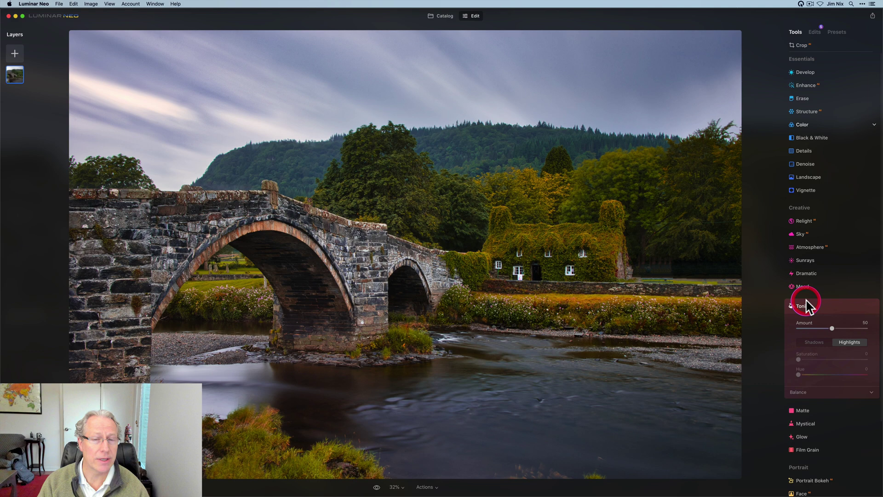
scroll(807, 304, down, 2)
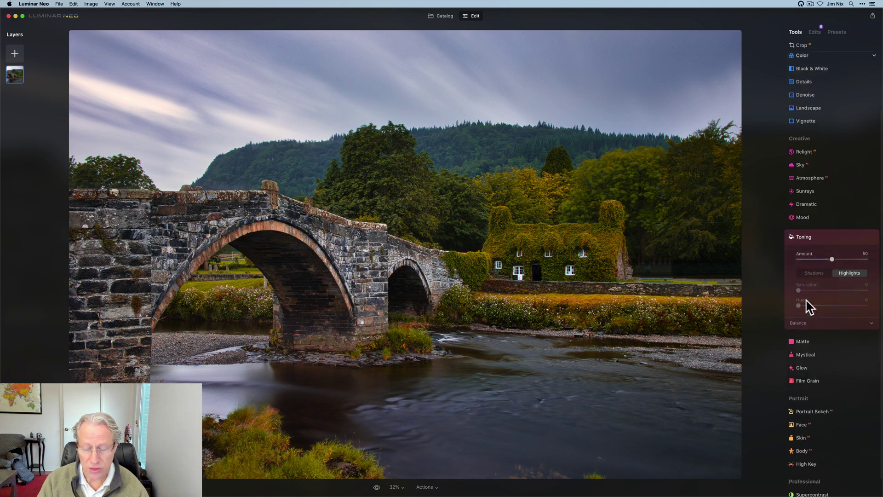
click(834, 251)
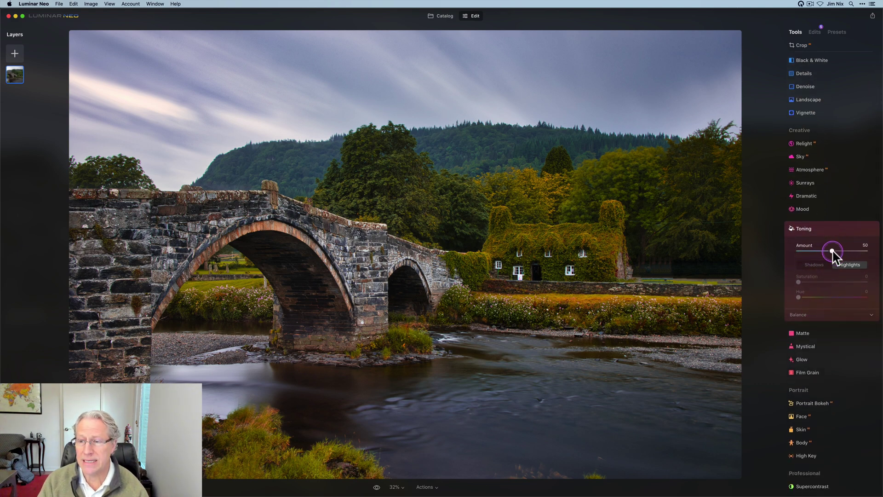
click(833, 251)
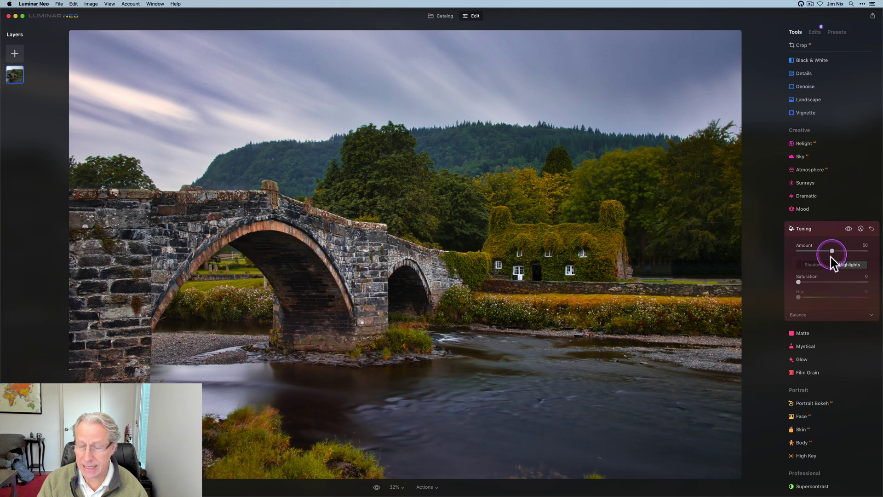
drag(799, 281, 842, 297)
click(798, 297)
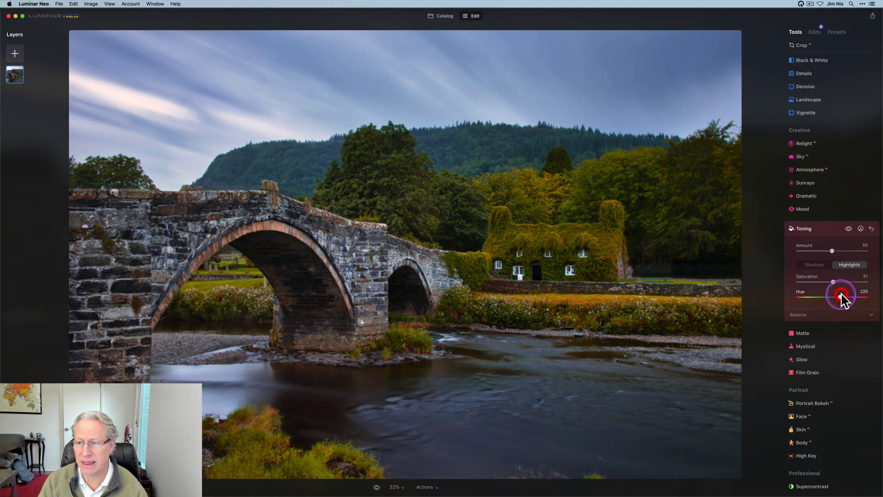
click(849, 230)
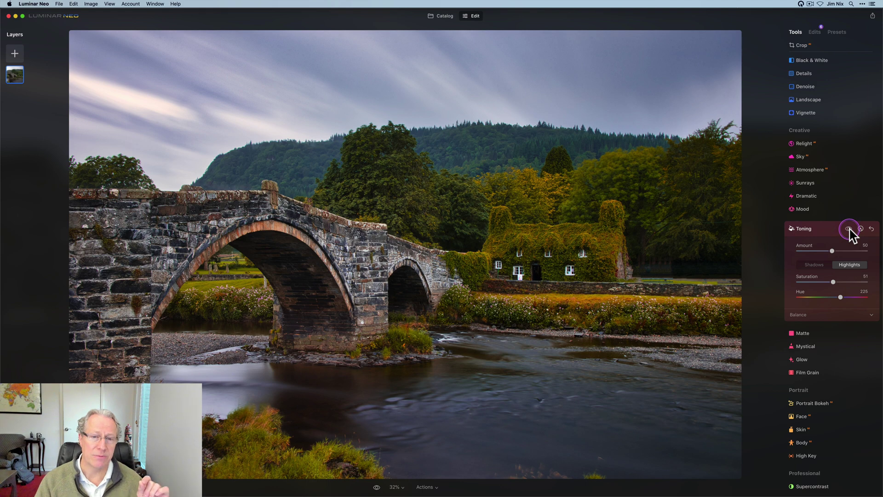
click(849, 229)
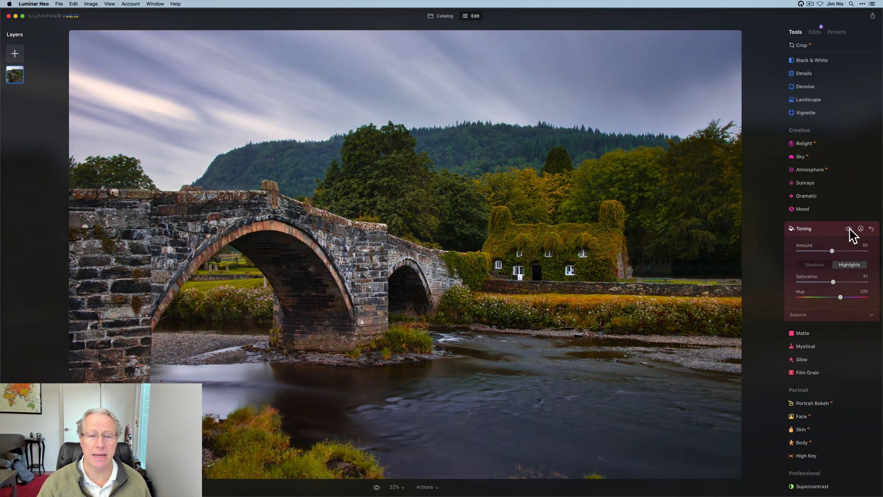
click(849, 228)
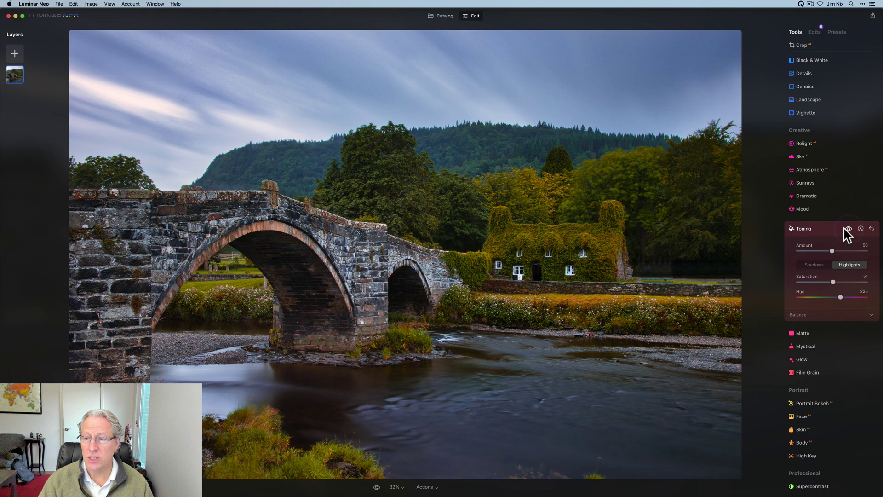
click(829, 231)
- Apply the Mystical effect at Amount 55, toggling it off and on to compare
click(800, 287)
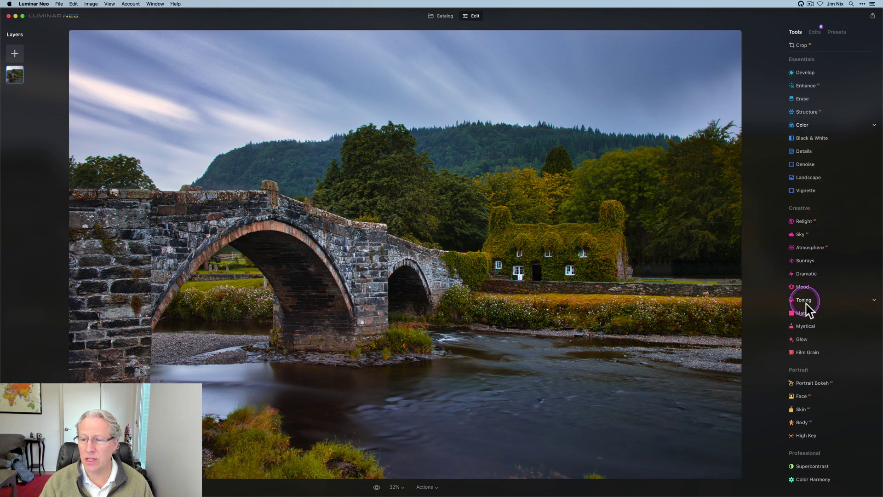
click(806, 328)
drag(822, 310, 836, 319)
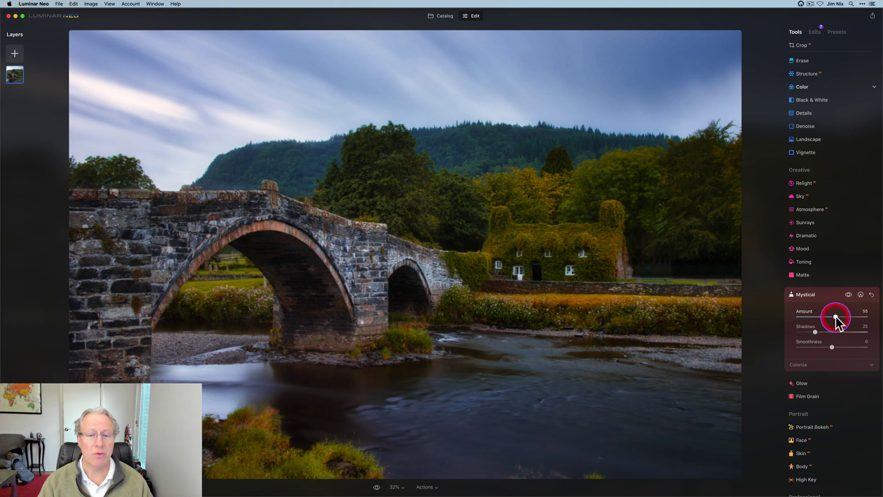
click(848, 295)
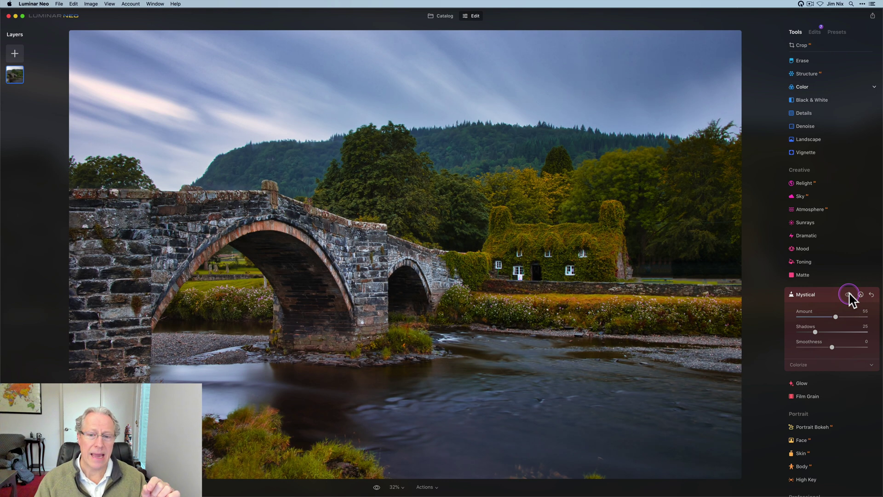
click(848, 295)
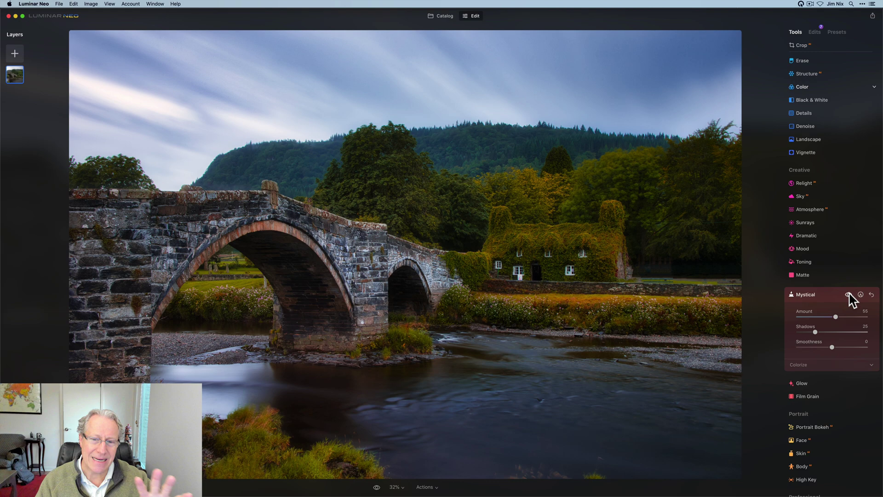
click(848, 295)
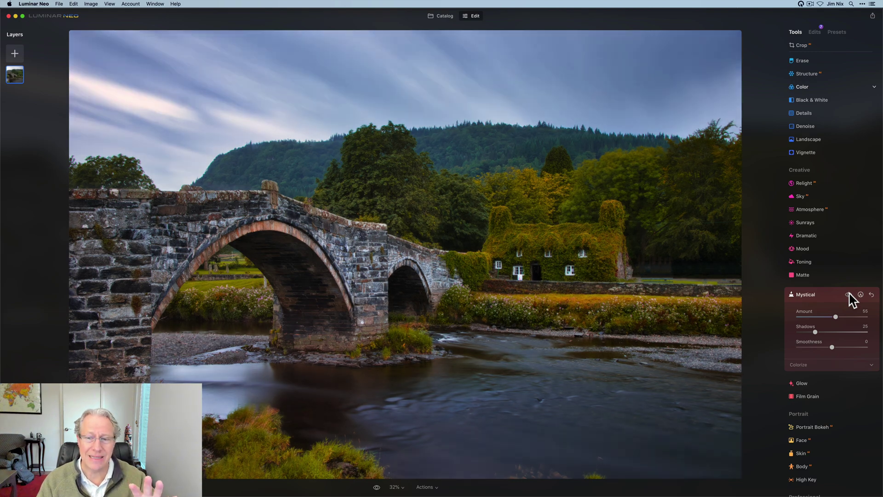
click(849, 294)
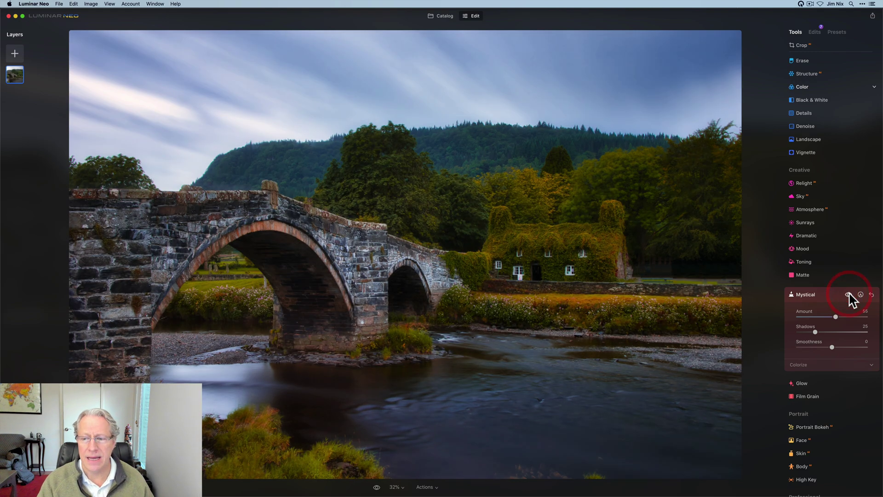
- Start a Mystical paint mask with an erase brush at Strength 50, Size 172
click(860, 295)
click(851, 327)
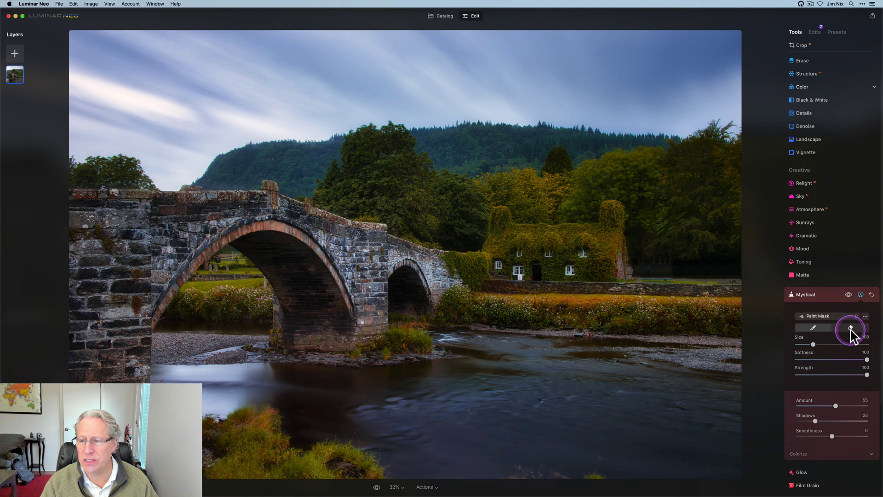
click(791, 374)
click(831, 375)
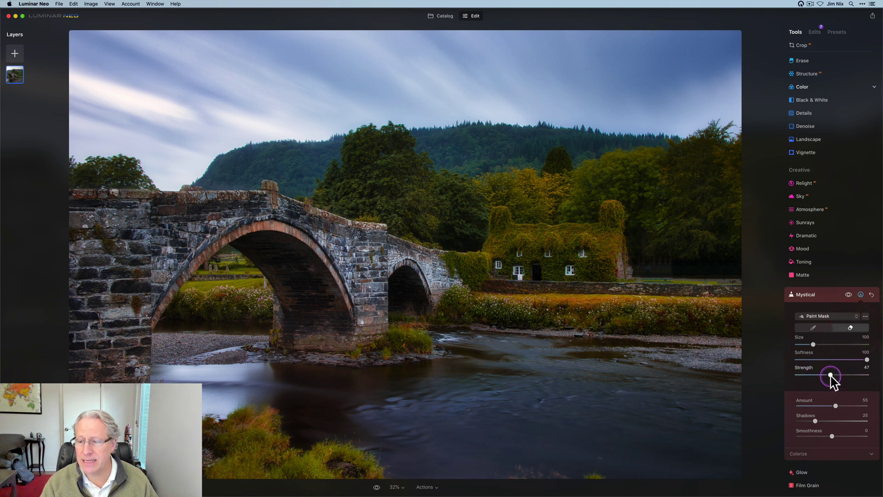
drag(831, 376, 832, 376)
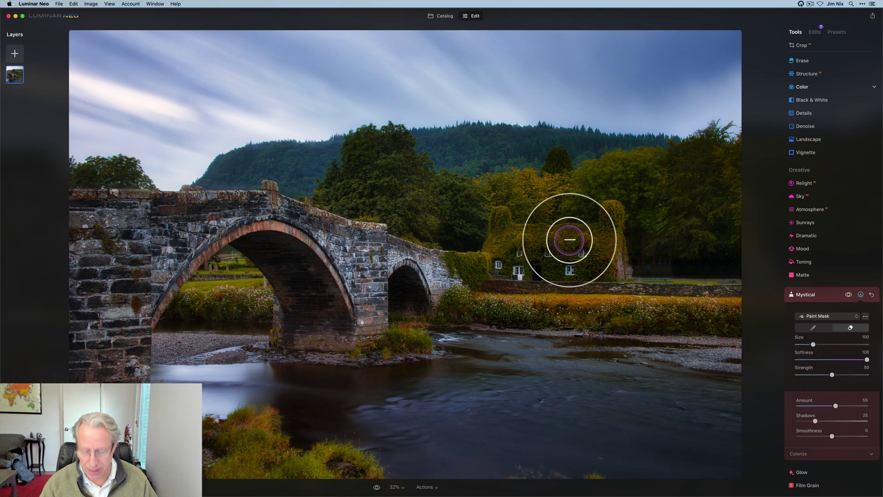
key(bracketright)
key(bracketright)
key(bracketright)
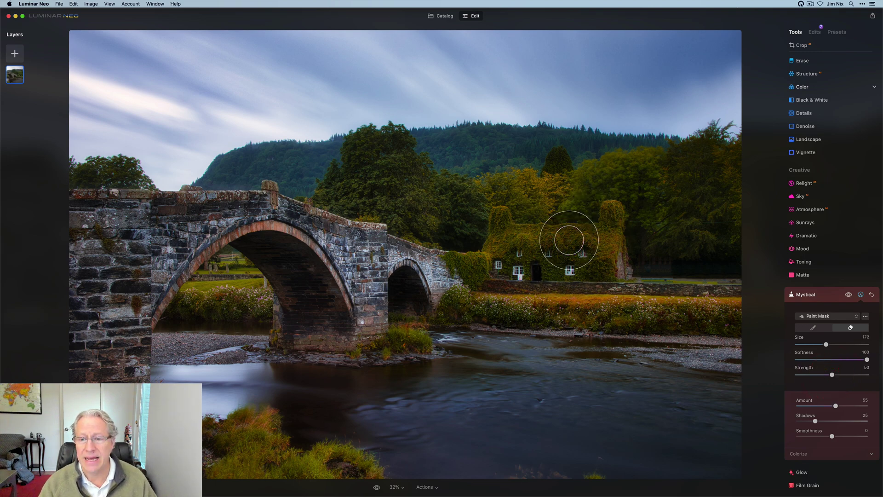
- Erase the glow from the ivy-covered cottage and check the masked result
mouse_move(592, 219)
mouse_down()
mouse_move(597, 263)
mouse_move(607, 254)
mouse_move(611, 266)
mouse_move(509, 232)
mouse_move(571, 202)
mouse_move(416, 265)
mouse_move(348, 247)
mouse_move(352, 222)
mouse_move(328, 223)
mouse_move(493, 221)
mouse_move(595, 207)
mouse_move(654, 236)
mouse_move(649, 275)
mouse_move(581, 301)
mouse_move(470, 298)
mouse_move(413, 326)
mouse_move(318, 316)
mouse_move(311, 338)
mouse_move(287, 260)
mouse_move(173, 230)
mouse_move(122, 244)
mouse_move(500, 197)
mouse_move(605, 224)
mouse_move(643, 288)
mouse_move(360, 329)
mouse_move(298, 356)
mouse_move(538, 332)
mouse_move(670, 303)
mouse_move(455, 225)
mouse_move(339, 295)
mouse_move(502, 346)
mouse_up()
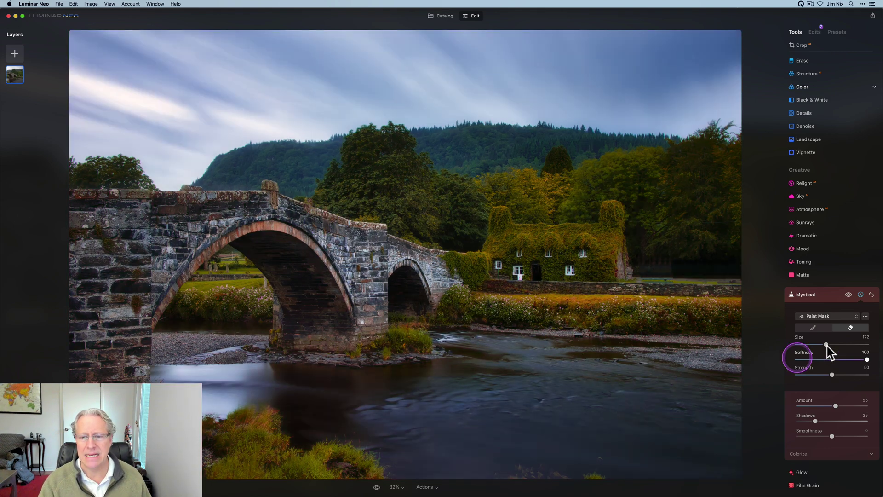
click(850, 295)
click(848, 294)
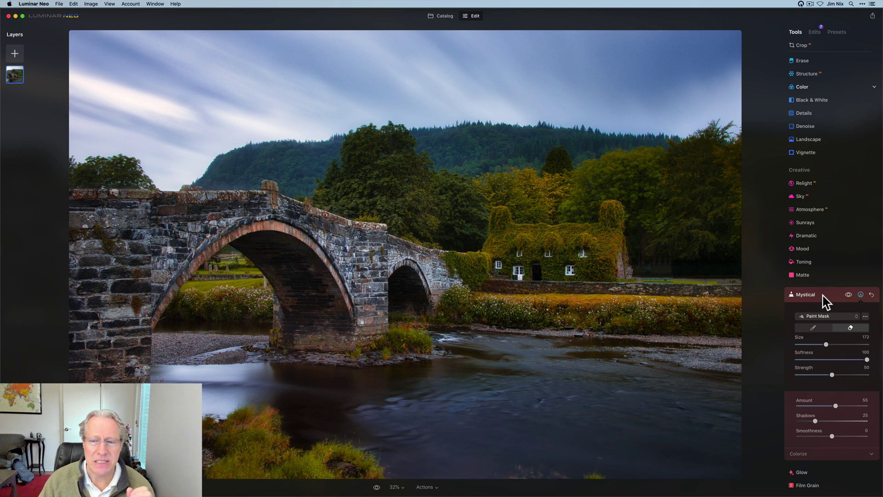
- Collapse the Mystical panel and flip the backslash before/after view twice
click(823, 296)
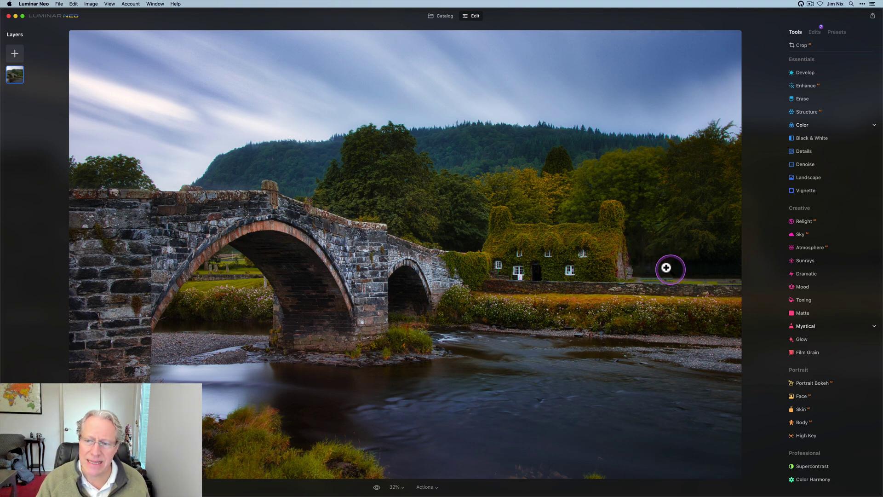
key(backslash)
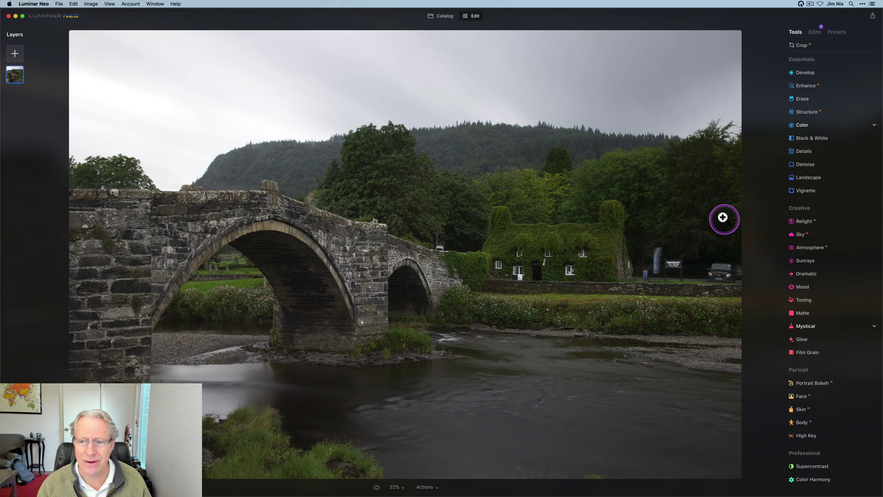
key(backslash)
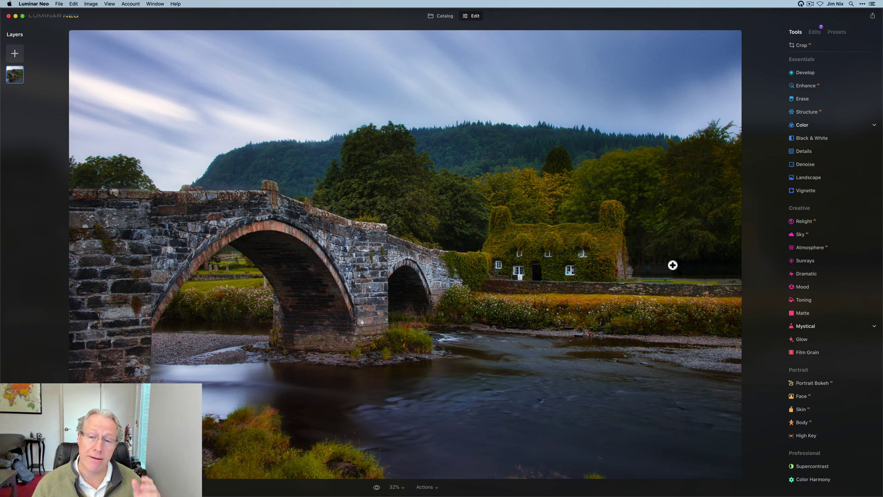
key(backslash)
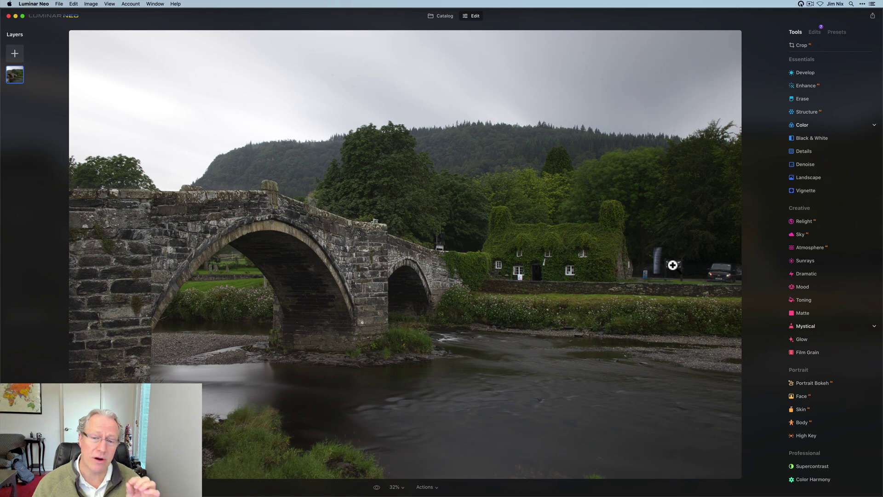
key(backslash)
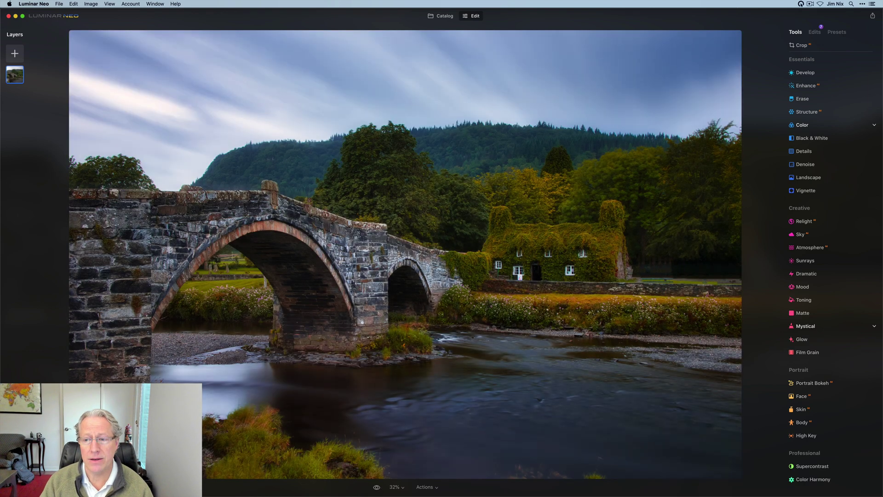
- Centre a Vignette on the ivy-covered house with Amount -49 and Size 25
click(822, 195)
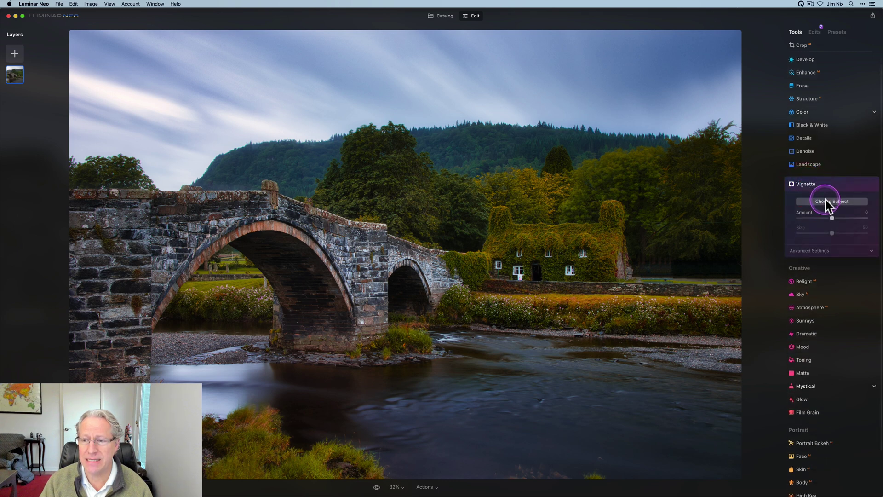
click(826, 203)
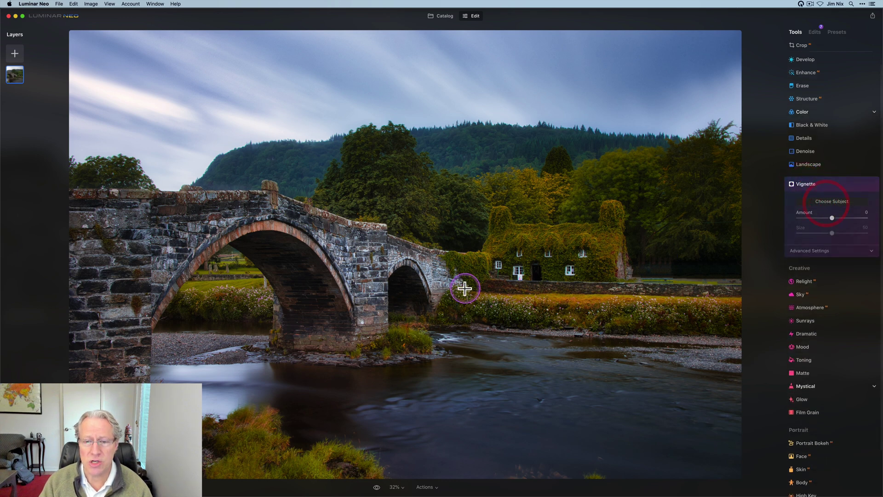
click(483, 266)
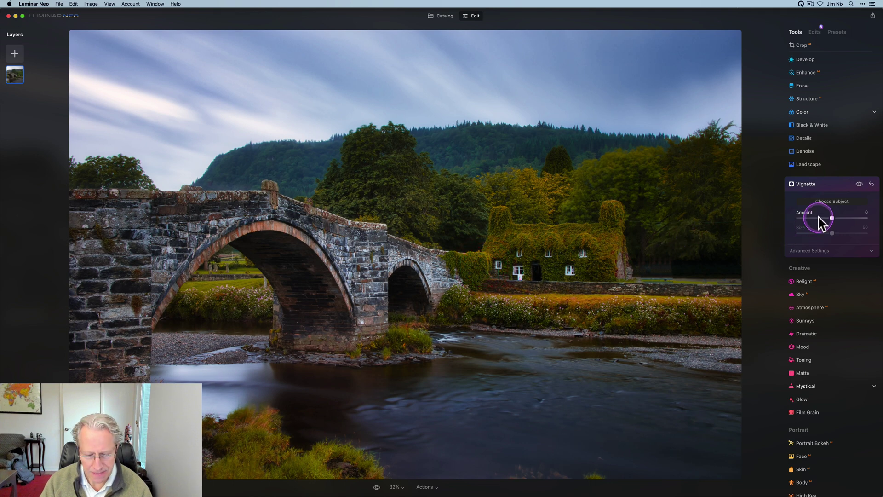
click(834, 198)
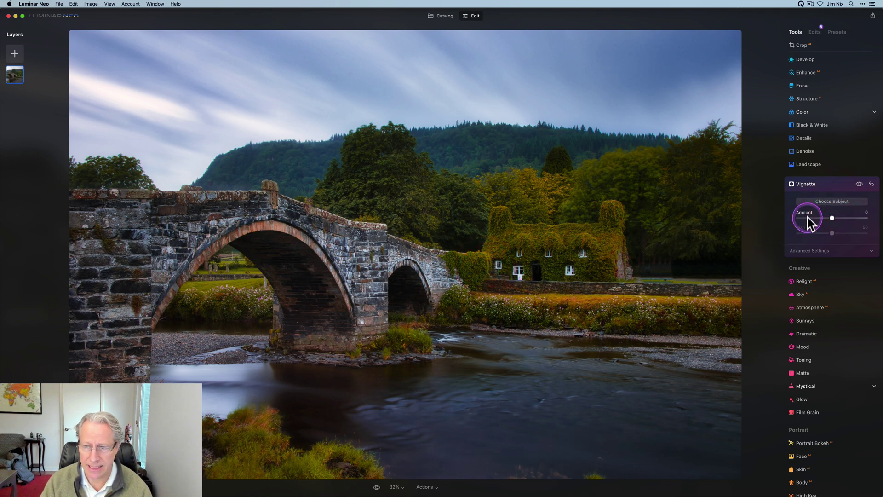
mouse_move(810, 222)
mouse_down()
mouse_move(824, 234)
mouse_move(815, 234)
mouse_up()
- Raise the vignette's Inner Light to 35 and toggle it to judge the effect
click(807, 251)
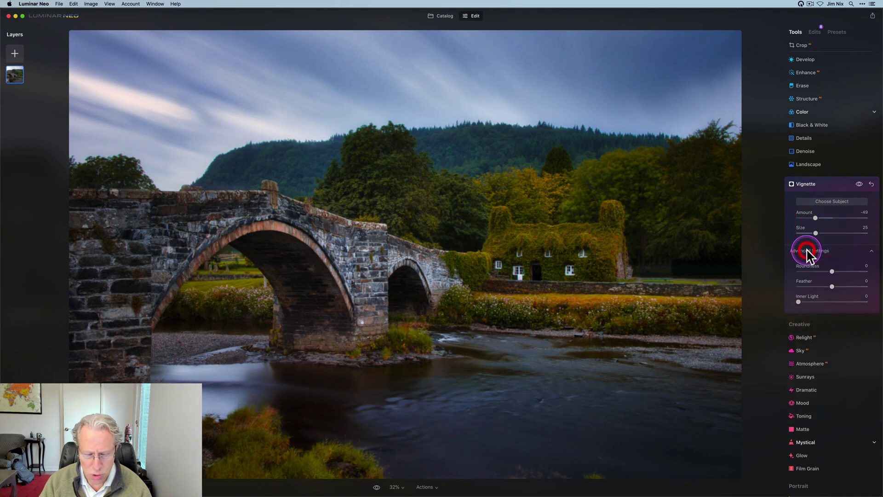
click(819, 302)
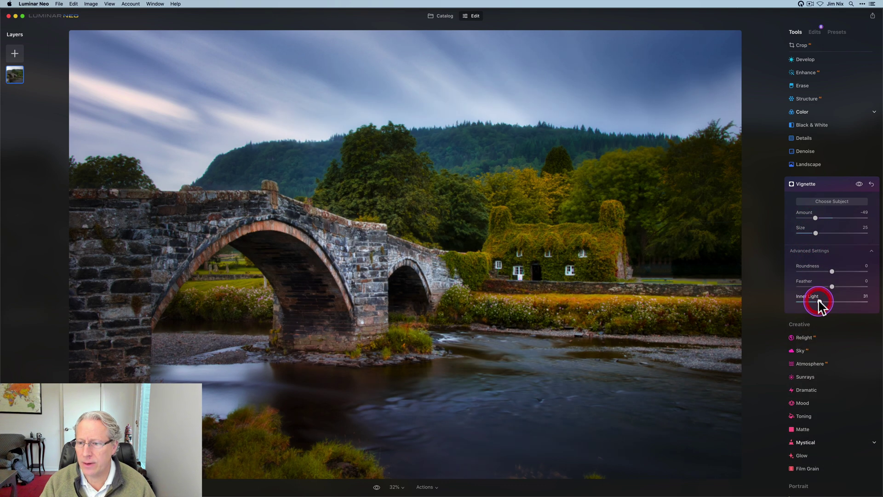
drag(819, 302, 822, 303)
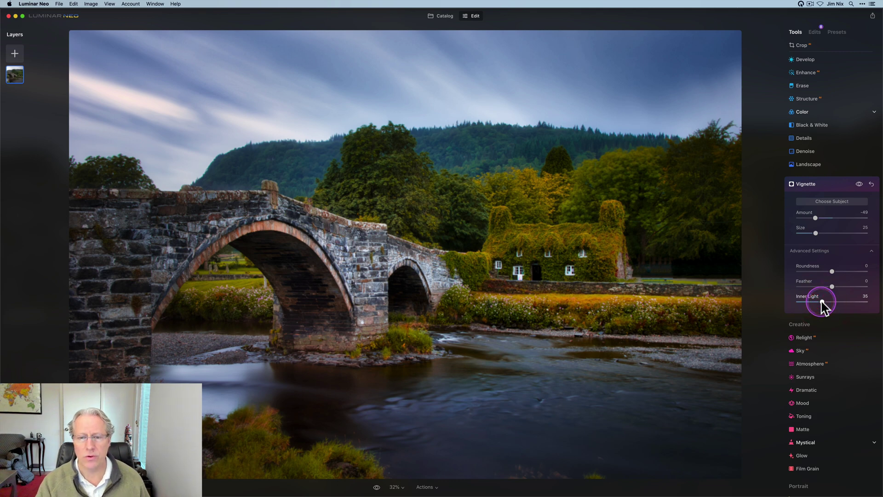
click(860, 184)
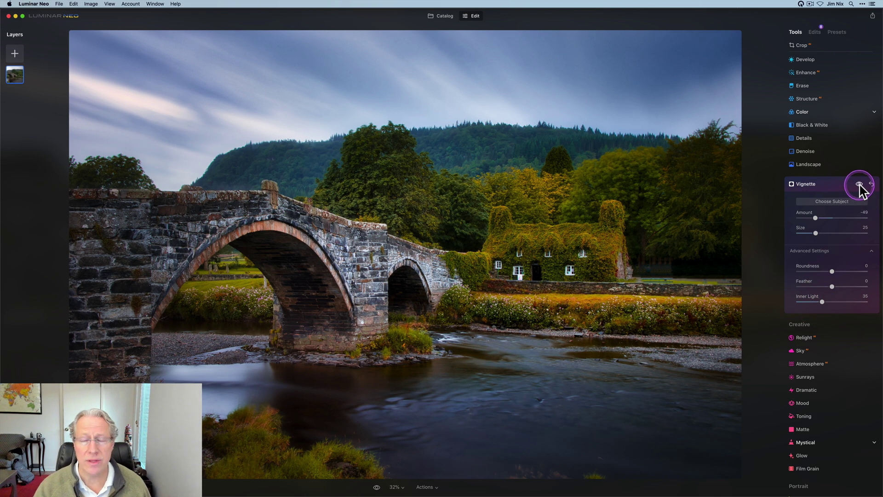
click(859, 184)
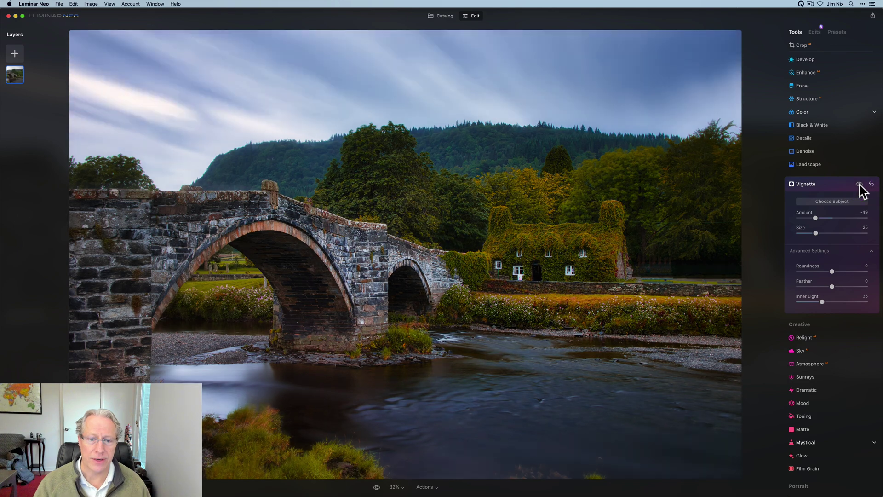
click(859, 184)
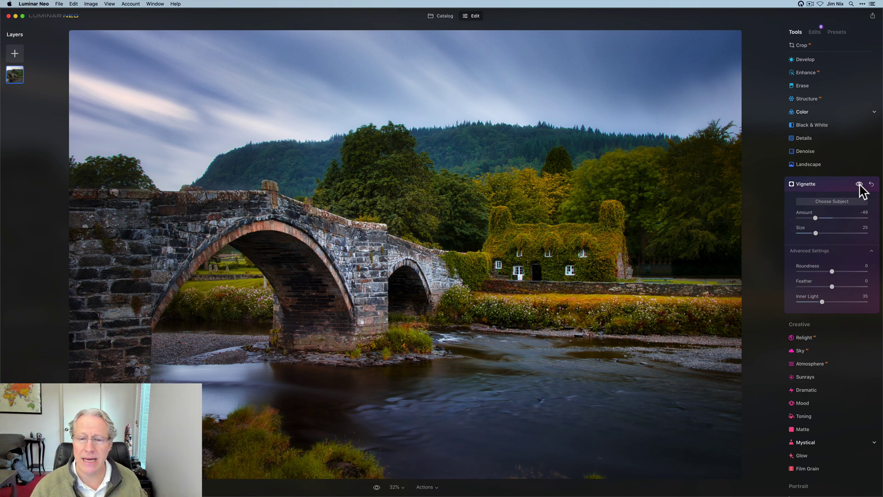
- Toggle the vignette off and on, then collapse its settings
click(860, 185)
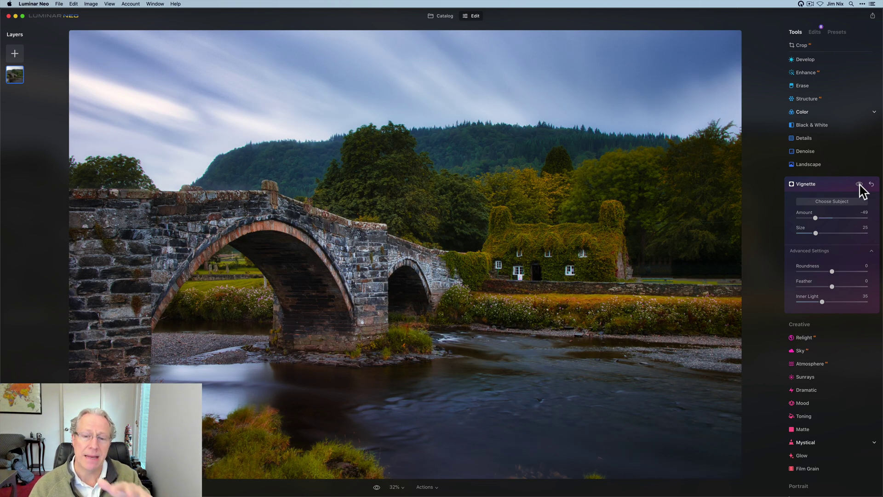
click(859, 185)
click(830, 184)
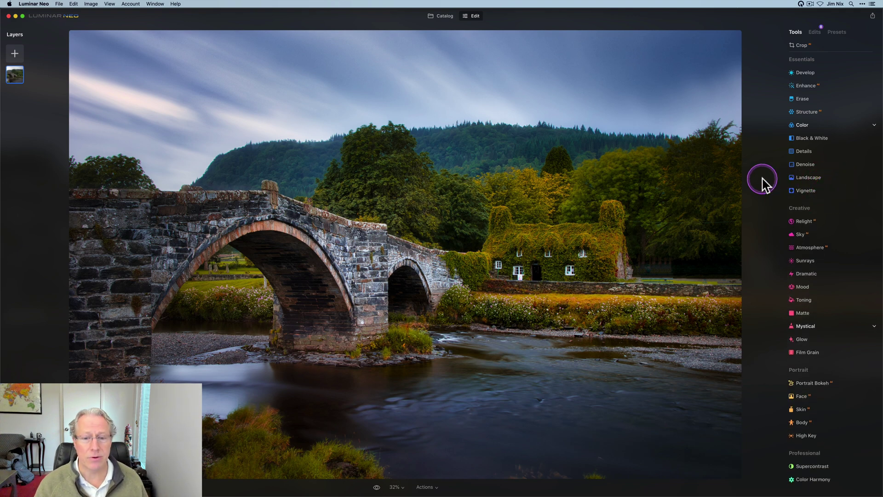
- Flip between the original and finished edit three times, ending on the edit
click(762, 184)
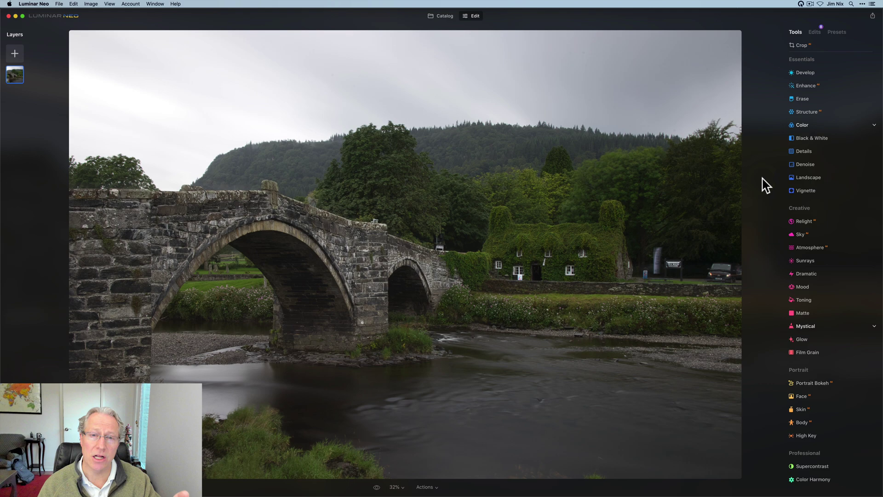
key(backslash)
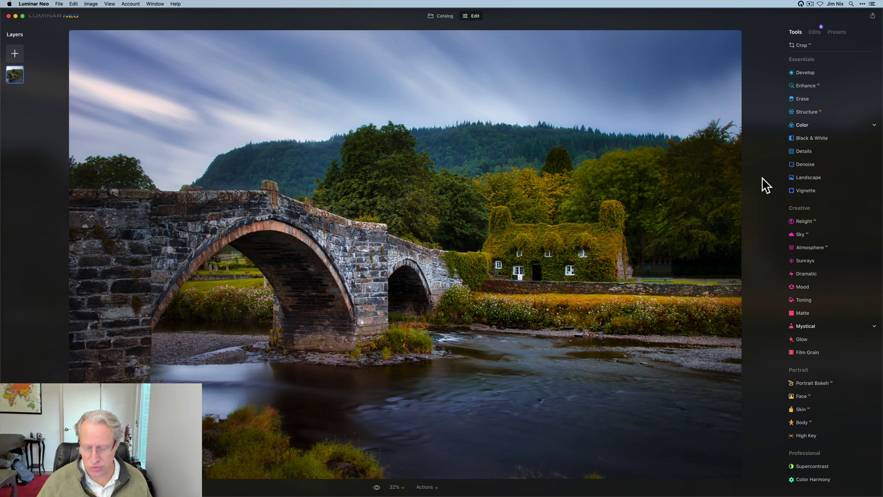
key(backslash)
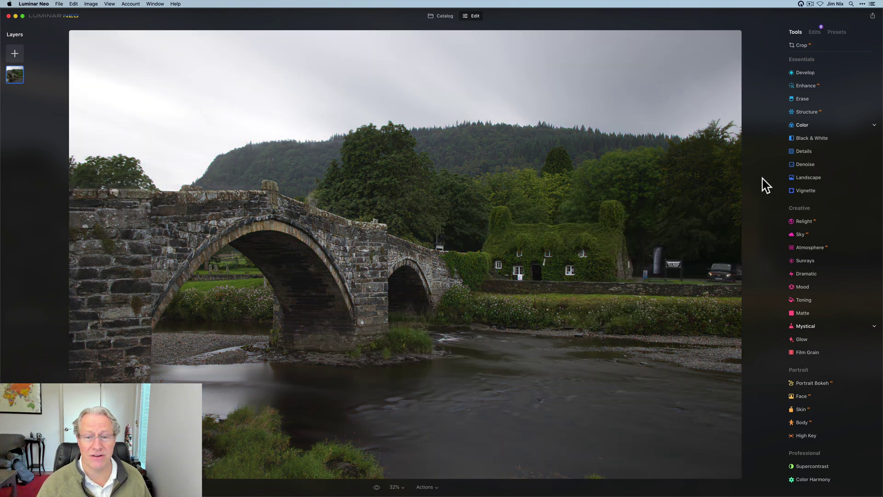
key(backslash)
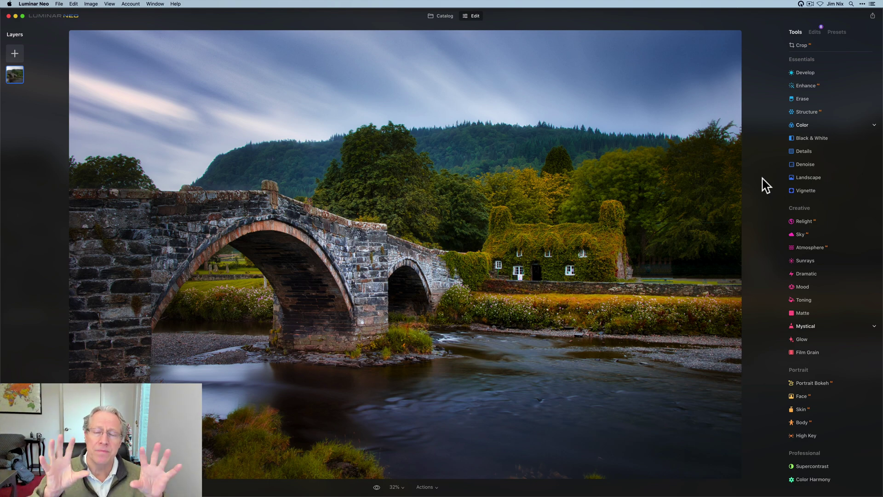
key(backslash)
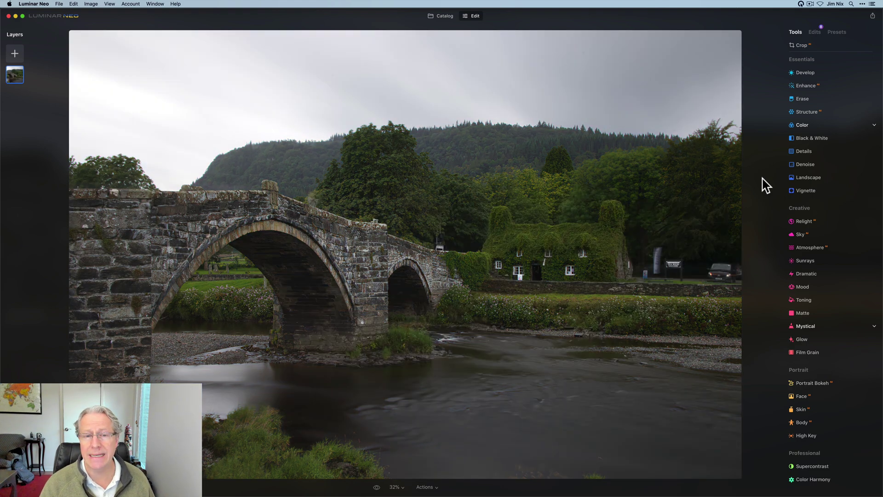
key(backslash)
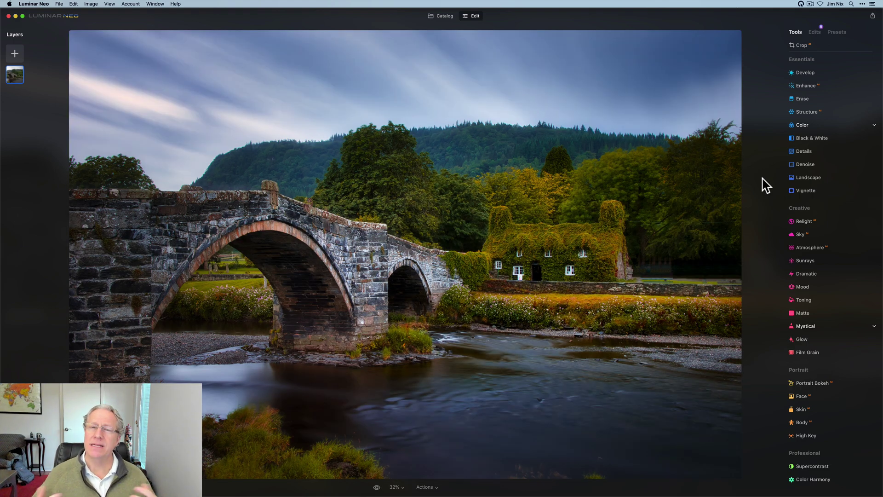